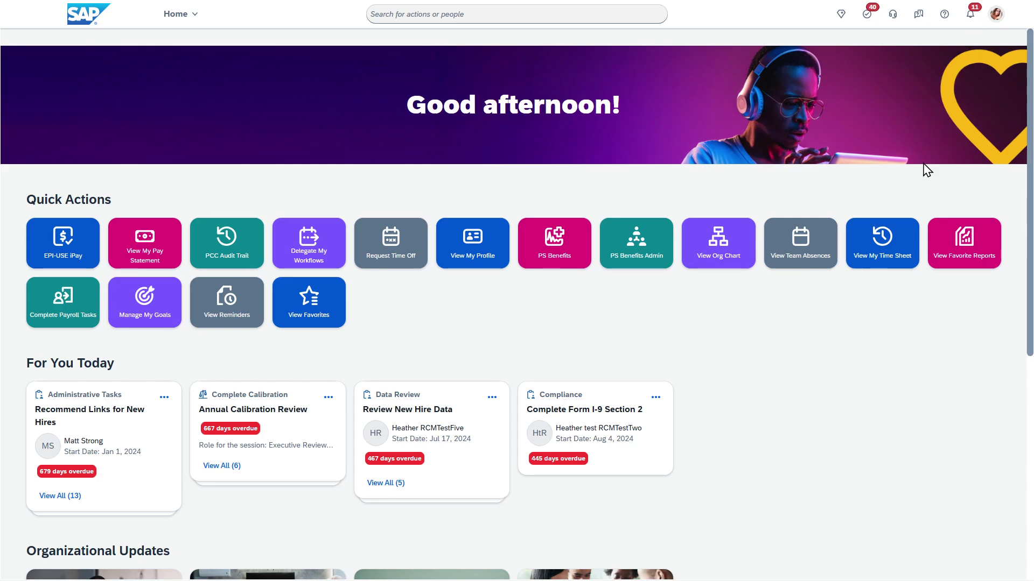
Open your own Oct 27 – Nov 2, 2025 time sheet from the View My Time Sheet tile.
left_click(883, 258)
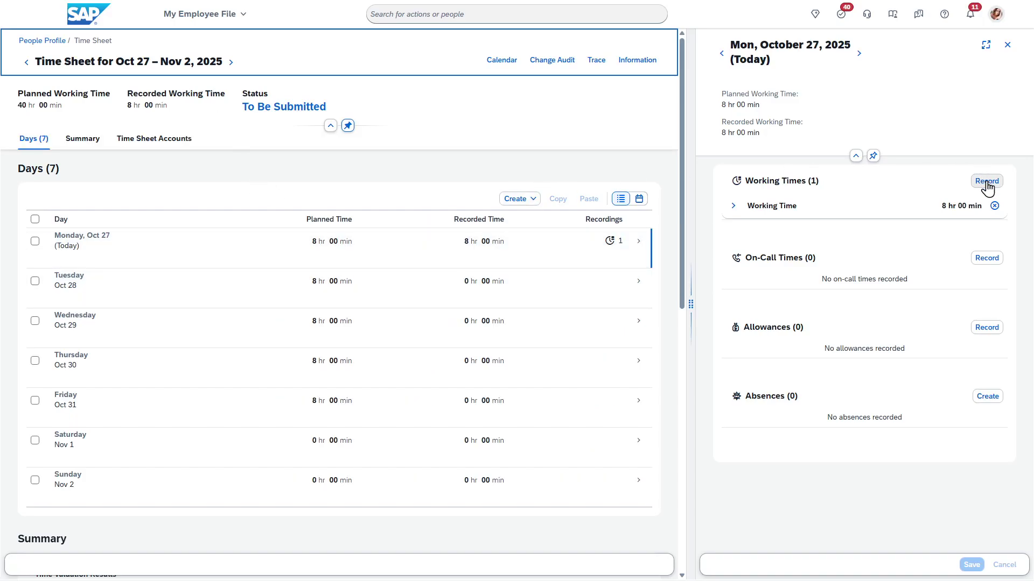
Go Home, search for the Equipment Operator employee, and open their profile's Time Management section.
left_click(204, 14)
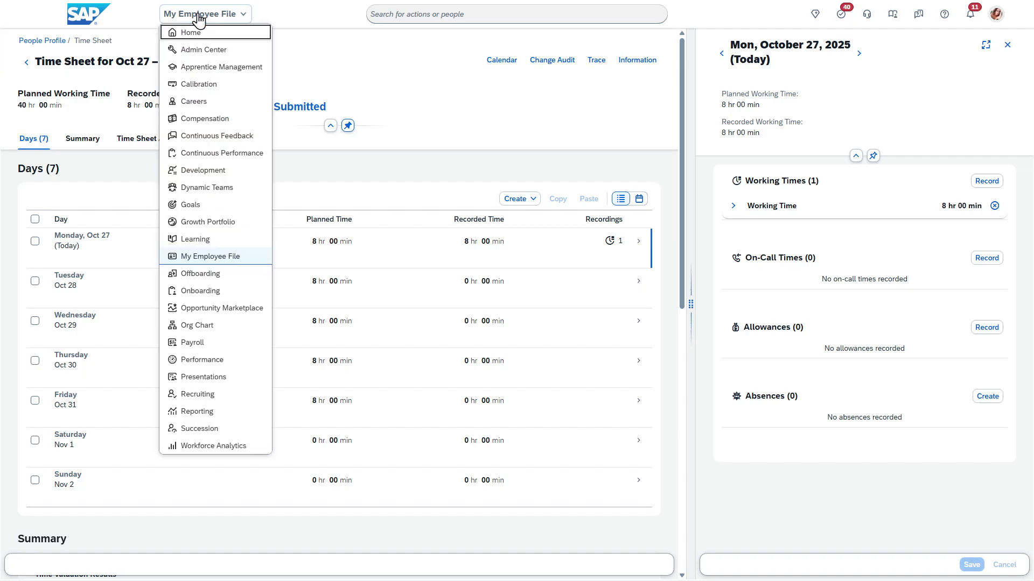
left_click(196, 42)
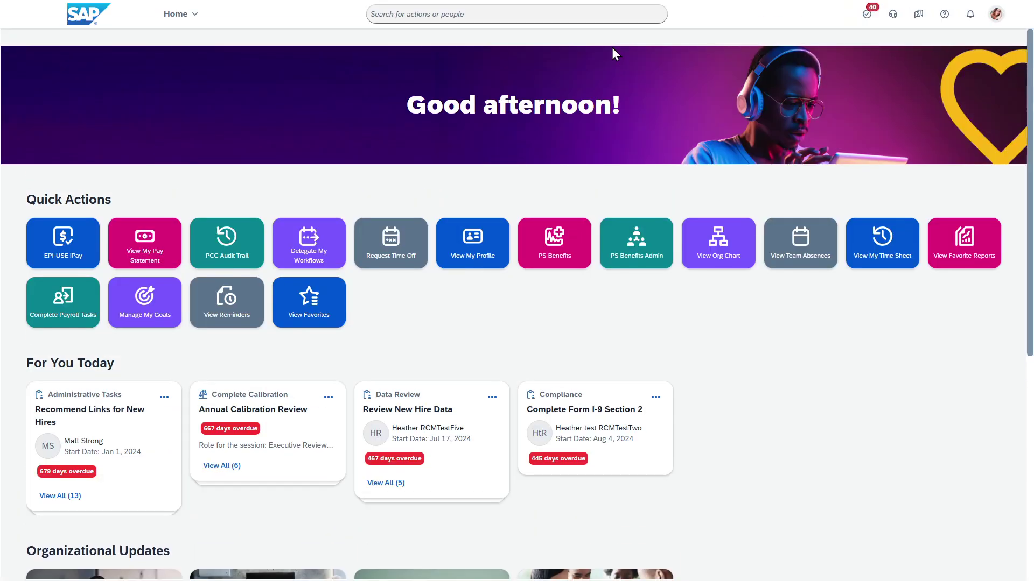
left_click(492, 14)
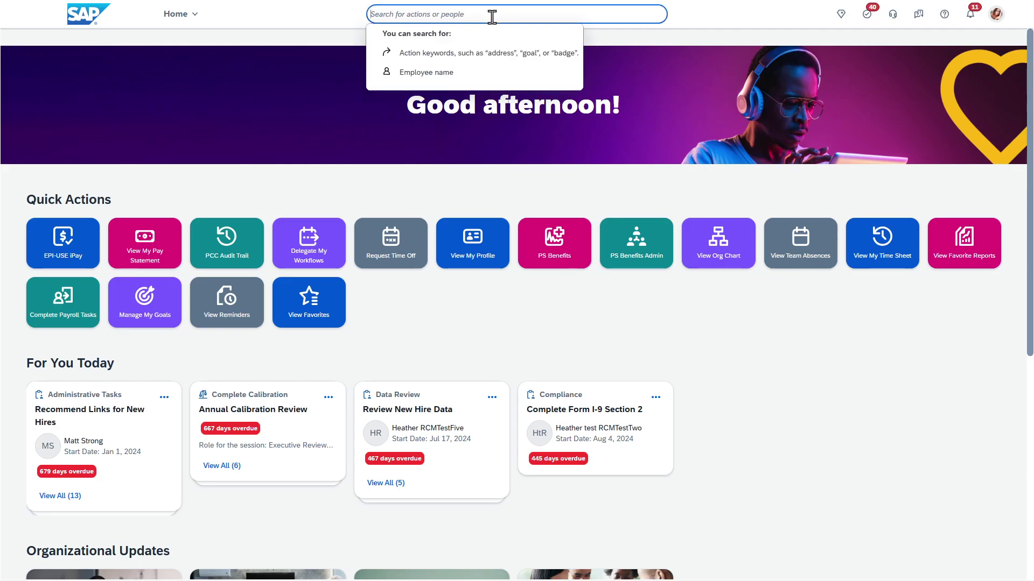
type("oliver")
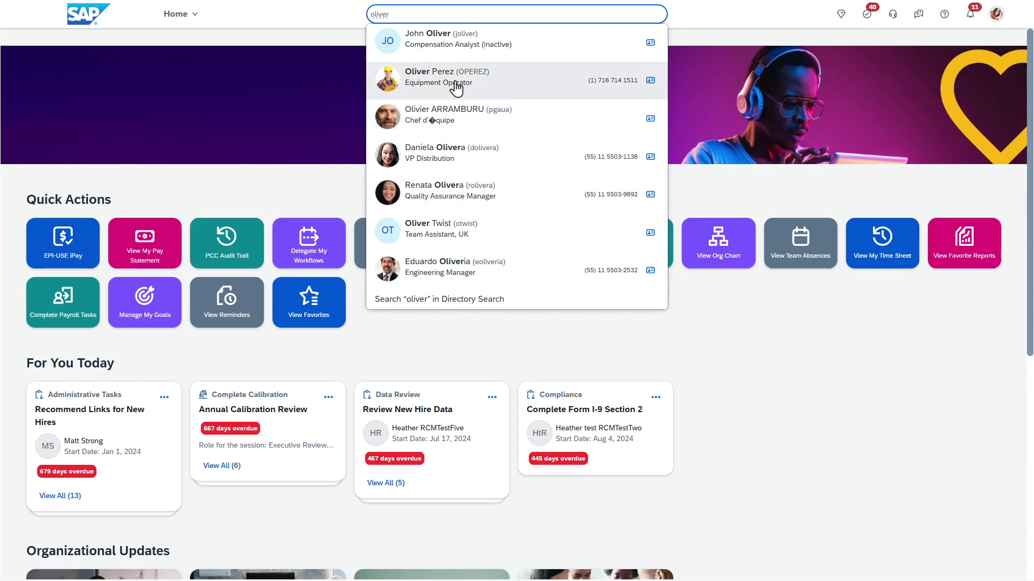
left_click(455, 82)
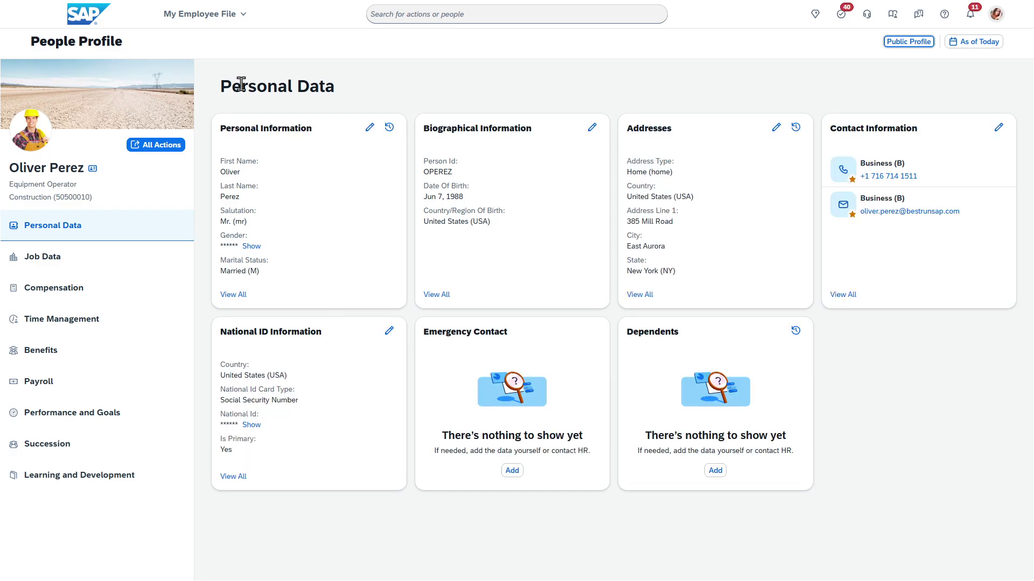
left_click(48, 321)
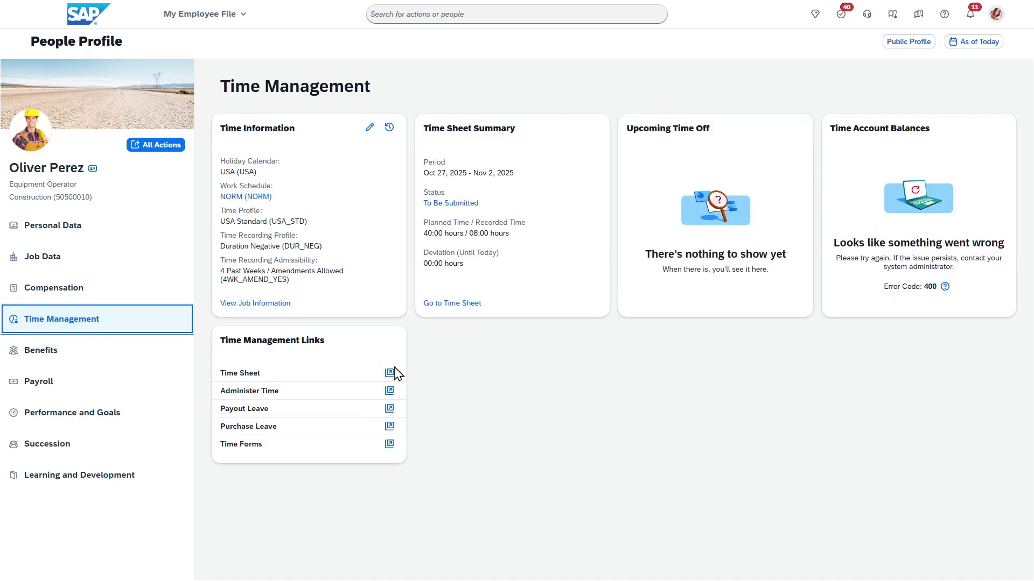
Open the employee's Oct 27 – Nov 2, 2025 time sheet from the Time Management Links card.
left_click(391, 374)
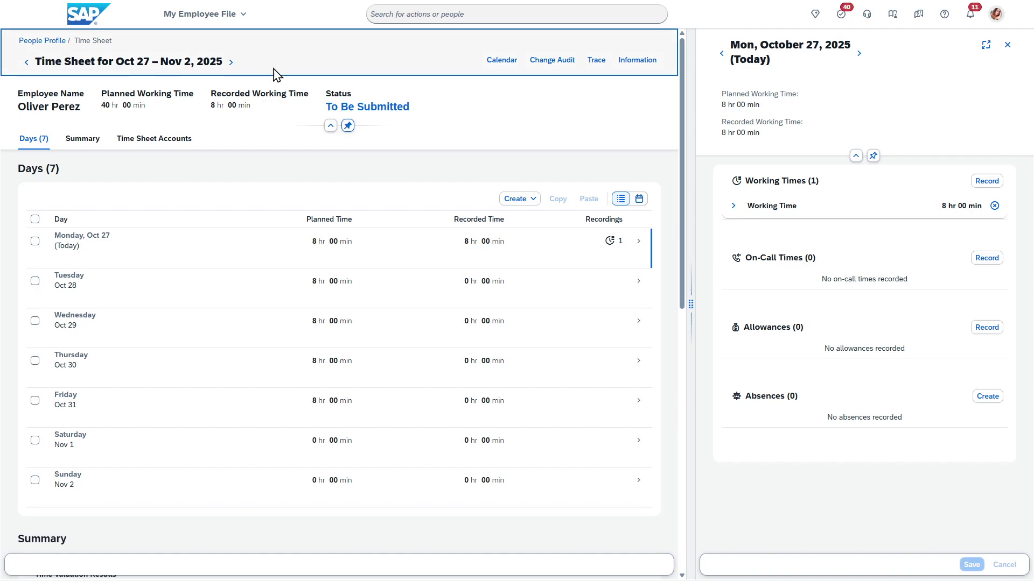
left_click_drag(85, 61, 199, 62)
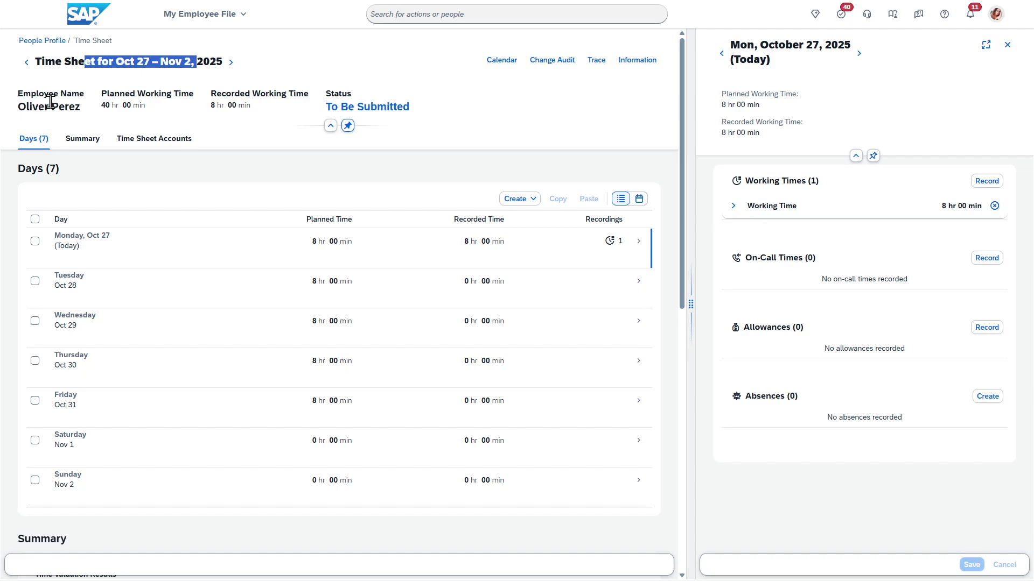
left_click_drag(108, 94, 139, 94)
left_click(207, 102)
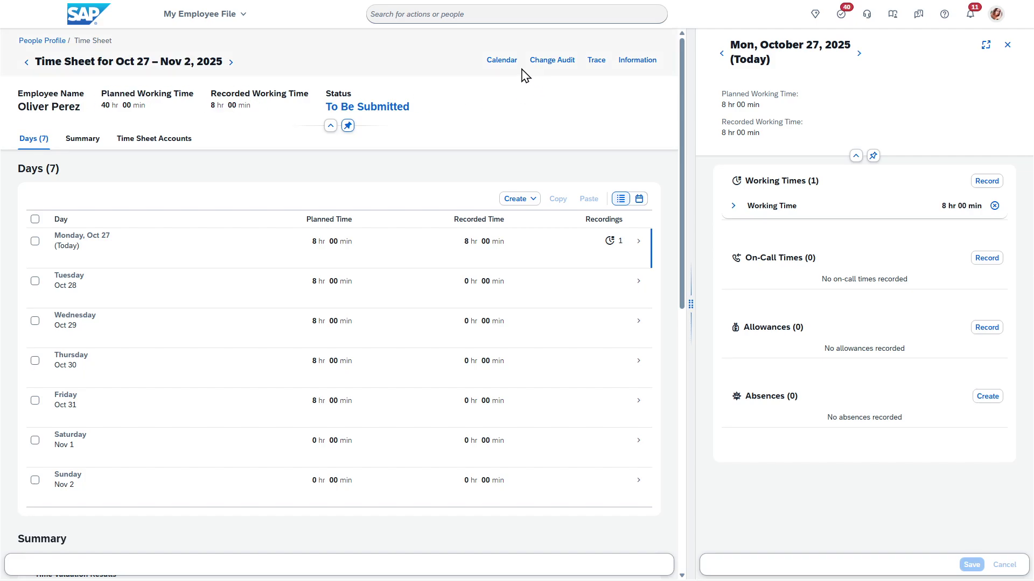
Open the Recording Overview calendar and page back nine months to July–August 2024.
left_click(505, 62)
left_click(396, 142)
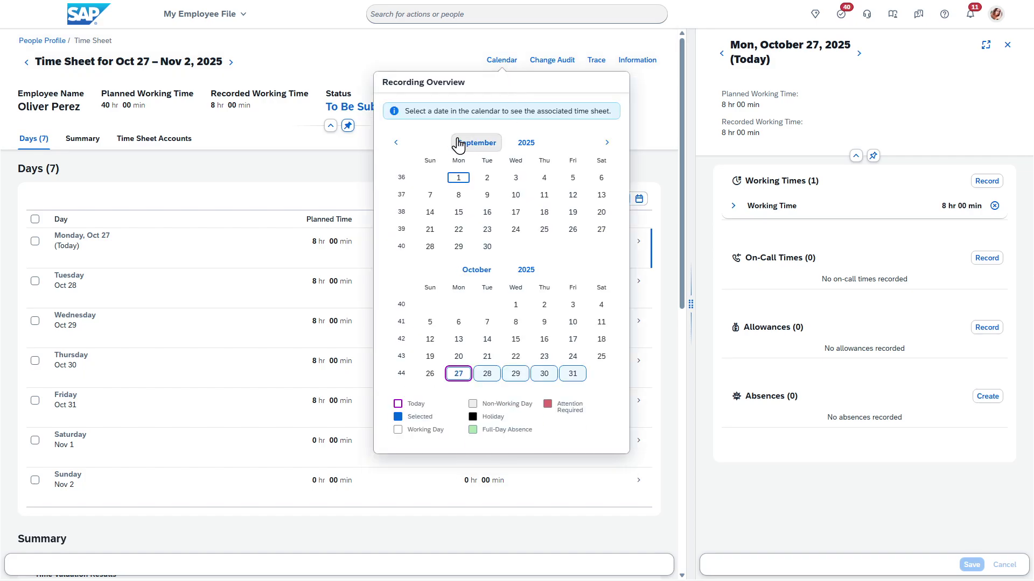
left_click(395, 142)
left_click(395, 142)
left_click(395, 142)
left_click(395, 142)
left_click(396, 142)
left_click(396, 143)
left_click(396, 142)
left_click(396, 142)
left_click(396, 142)
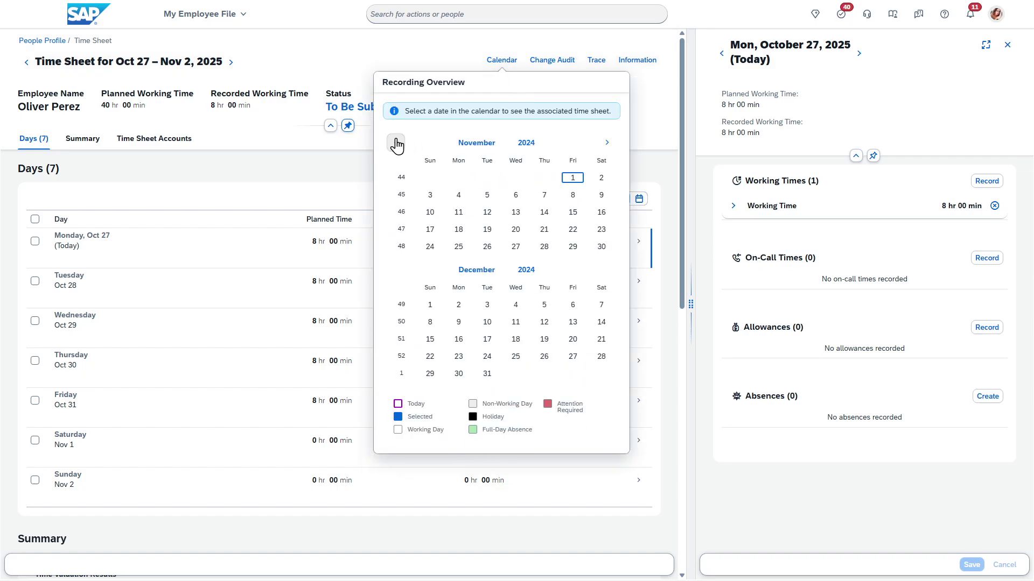
left_click(396, 142)
left_click(396, 143)
left_click(395, 143)
left_click(396, 142)
left_click(396, 143)
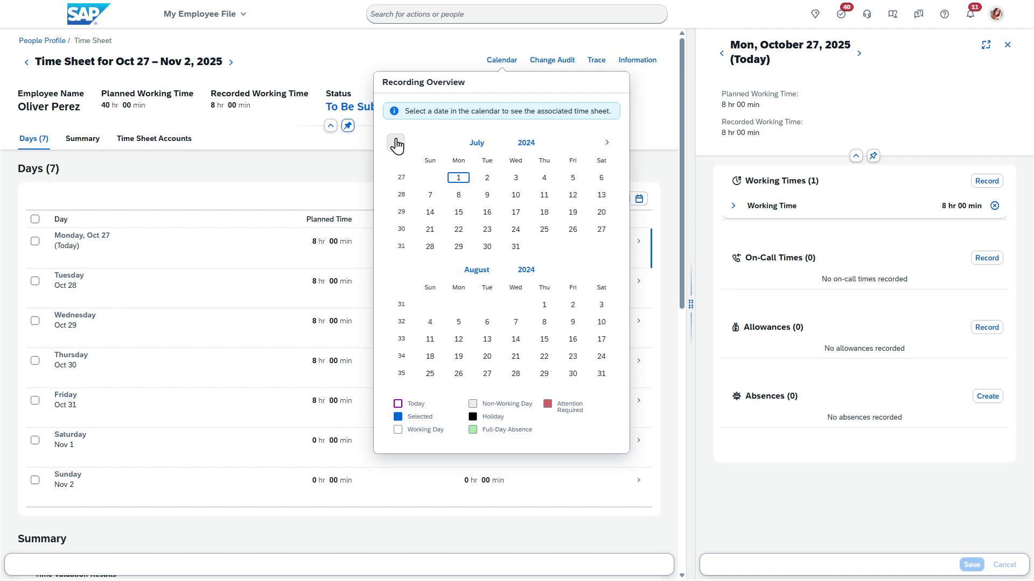
left_click(456, 178)
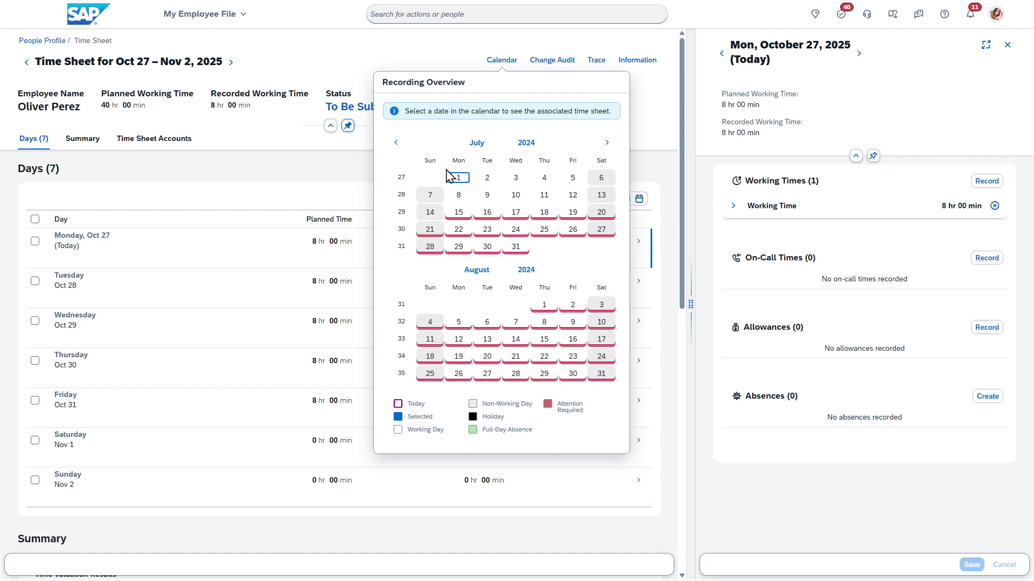
Open the Jul 15–21, 2024 time sheet from the calendar.
left_click(459, 213)
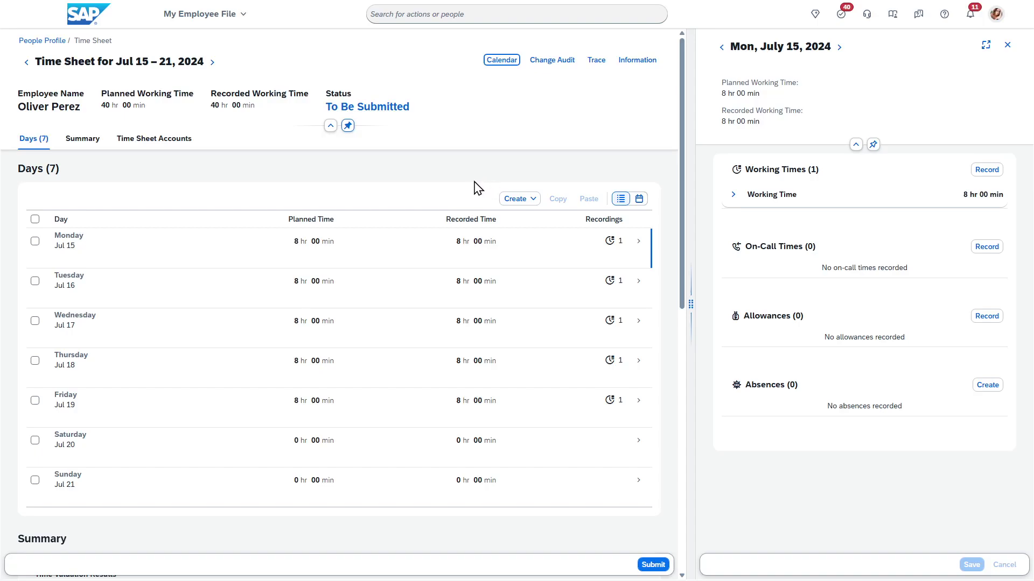
left_click_drag(328, 106, 386, 105)
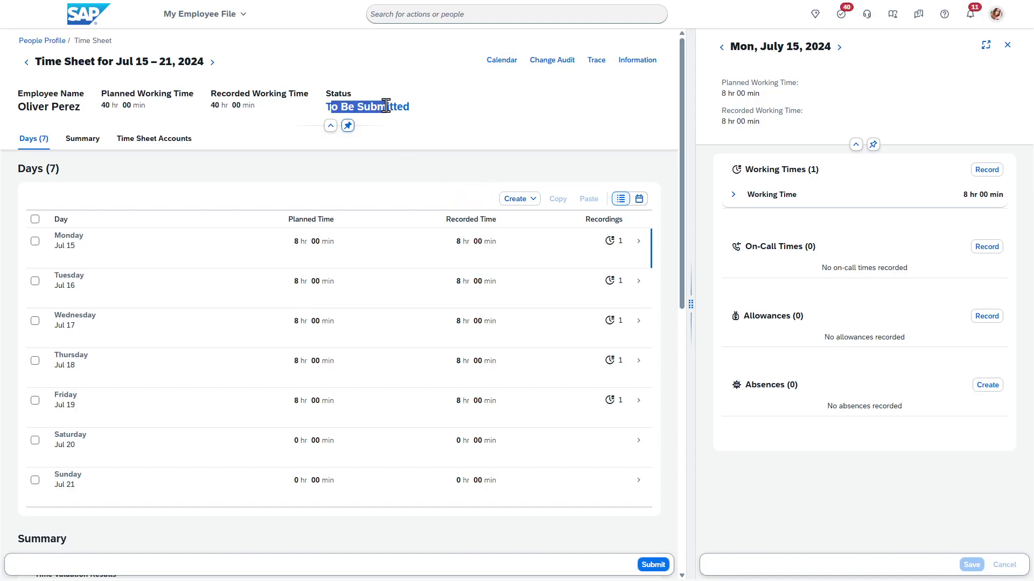
left_click(386, 106)
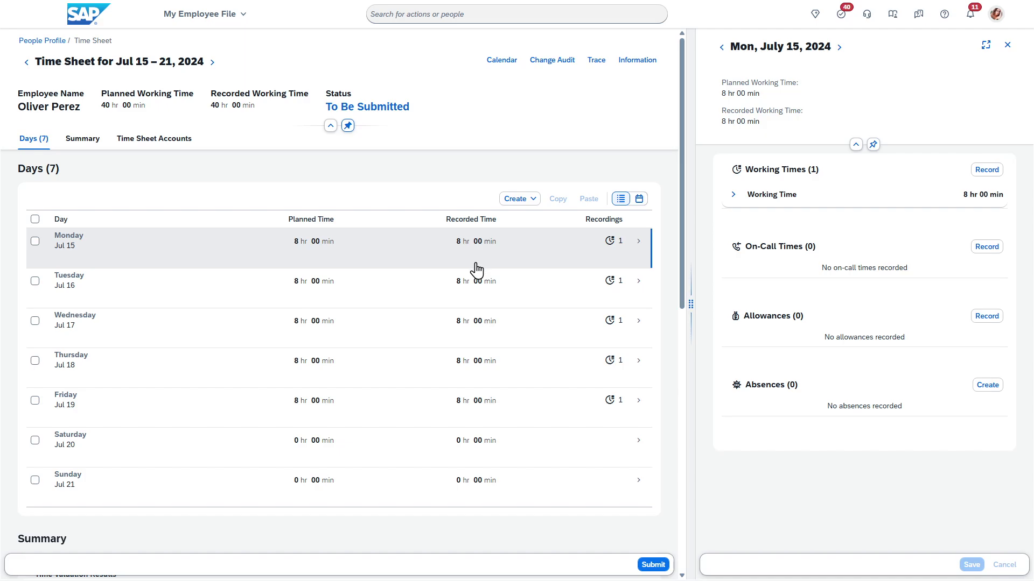
Record a 4-hour working time entry for Saturday, Jul 20.
left_click(473, 447)
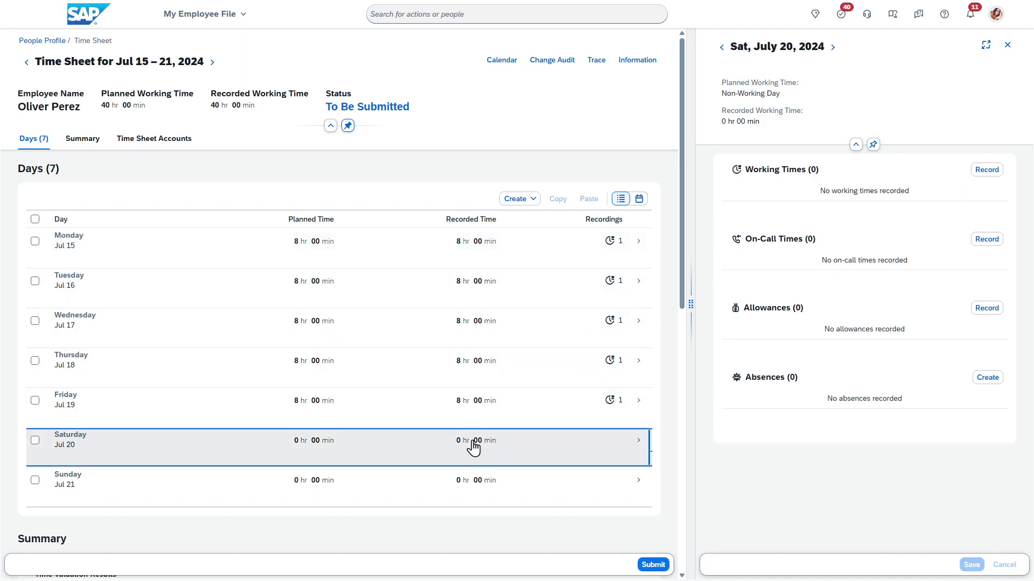
left_click(986, 171)
left_click(791, 273)
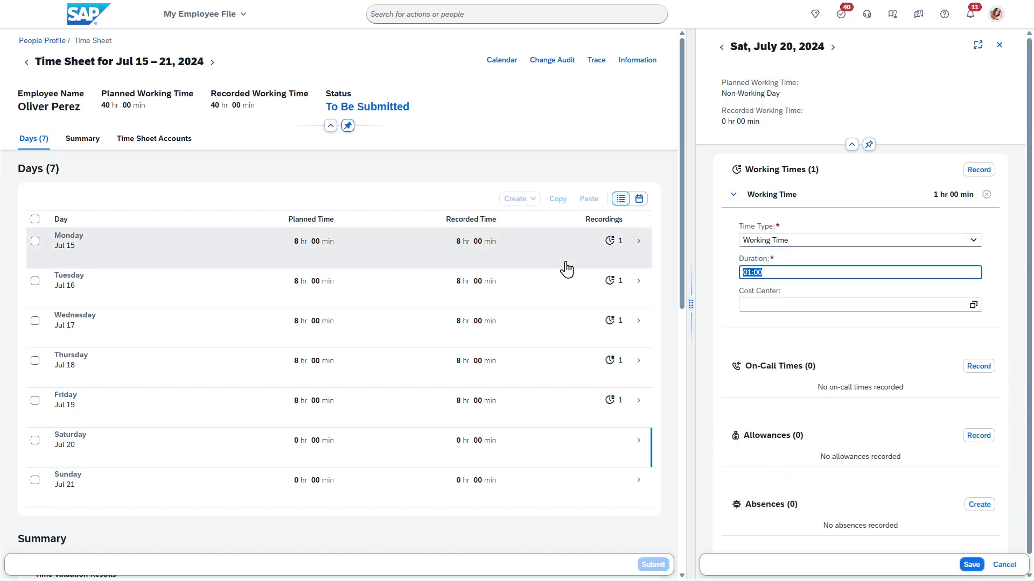
type("4")
left_click(730, 271)
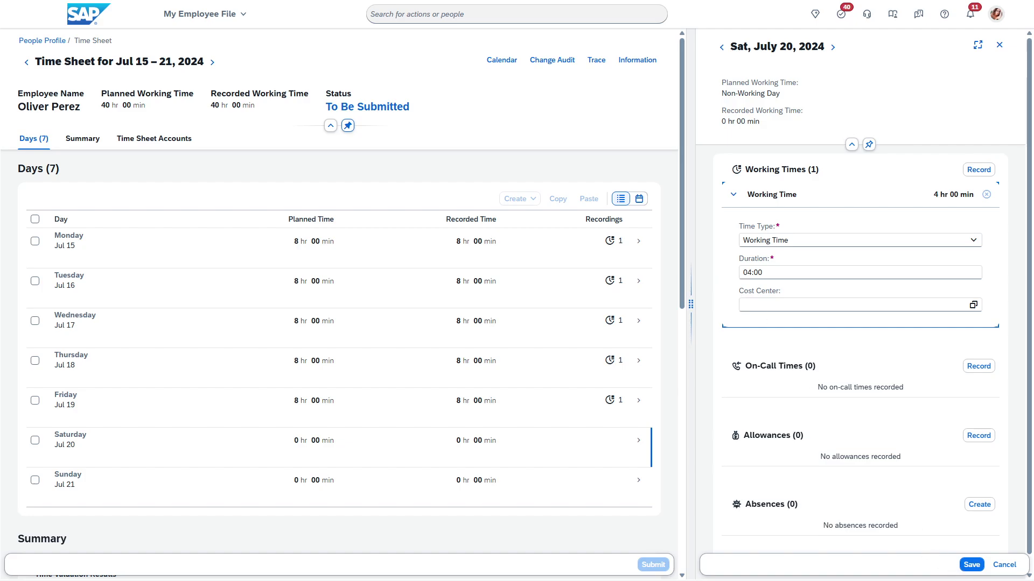
left_click(971, 565)
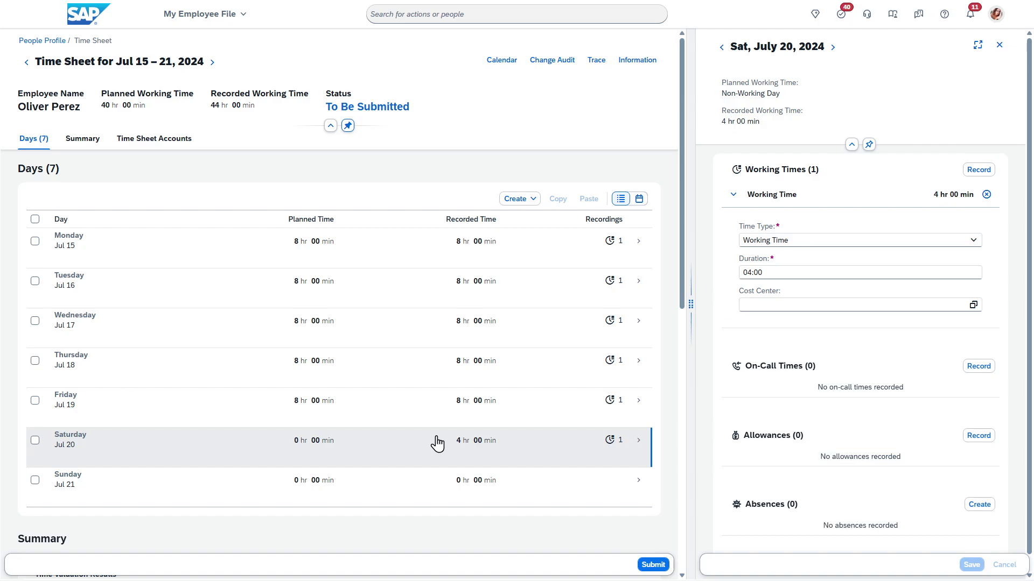
scroll(437, 443, "down", 5)
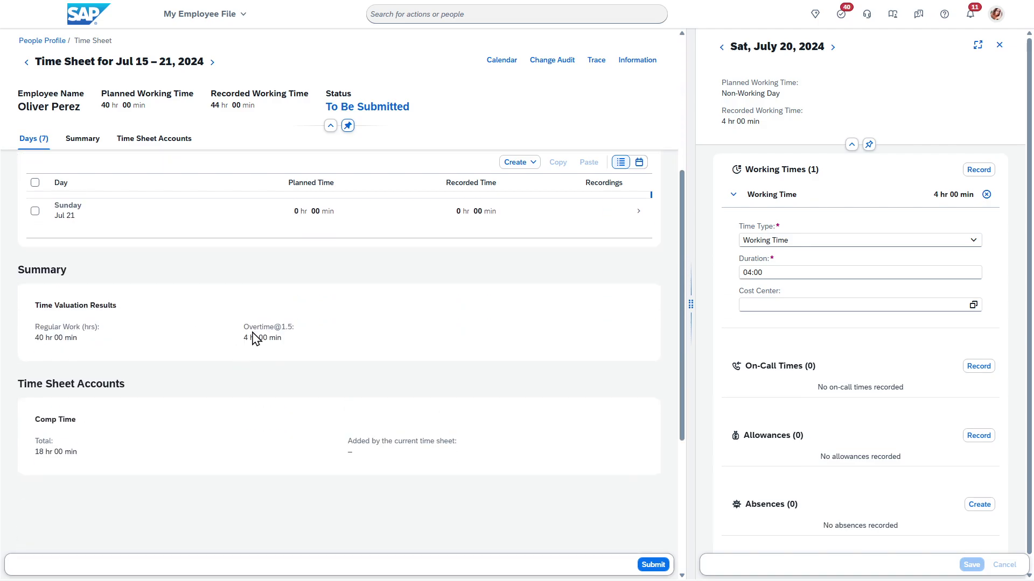
left_click(259, 338)
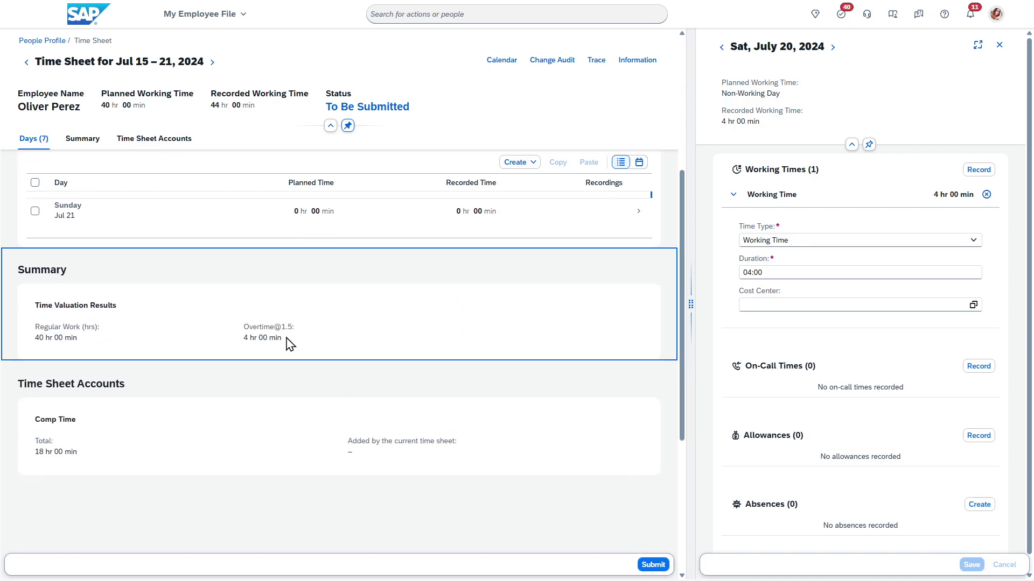
scroll(284, 344, "up", 5)
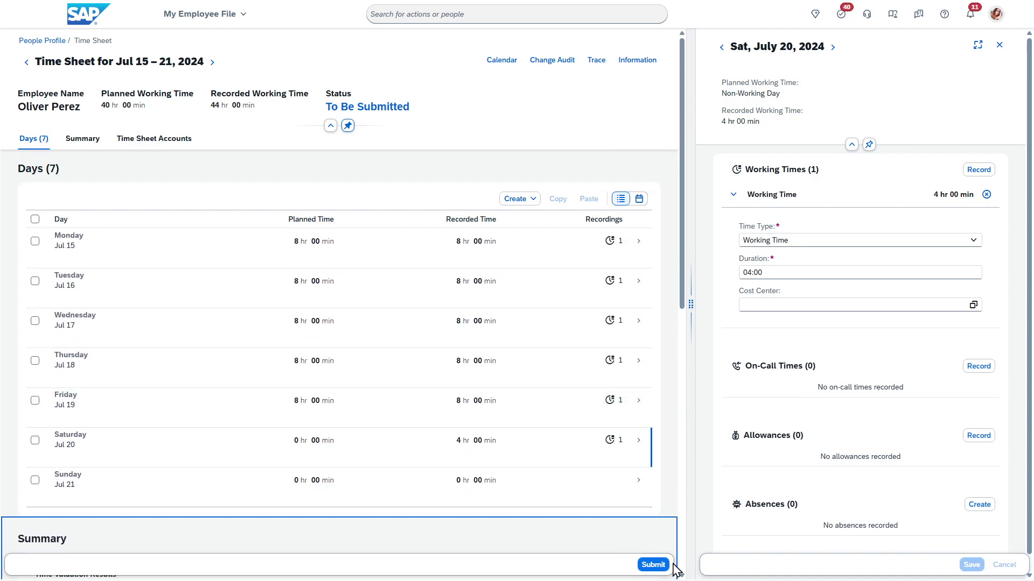
Submit the Jul 15–21 time sheet for approval, then view the approved Jul 8–14 sheet.
left_click(657, 566)
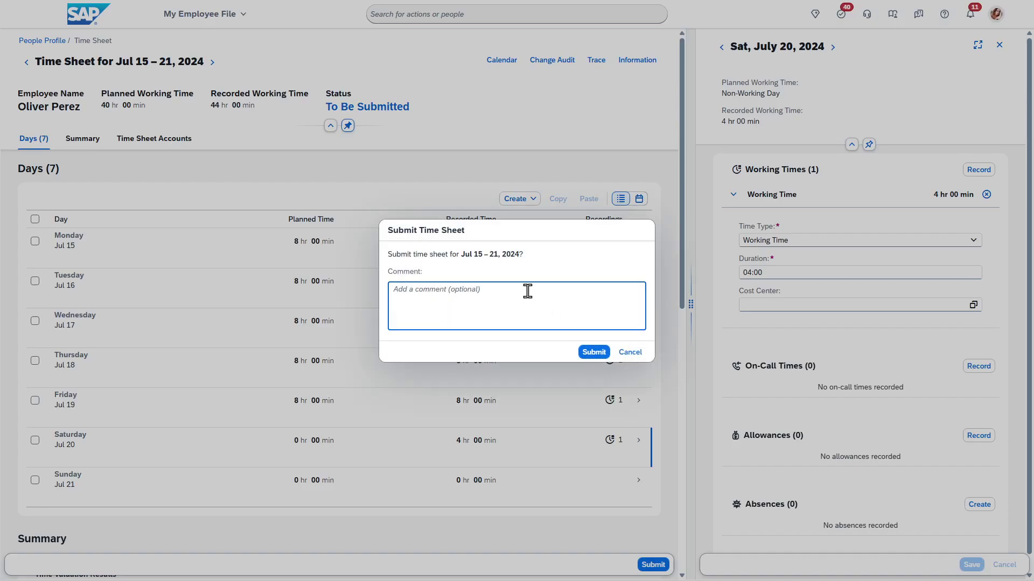
left_click(592, 352)
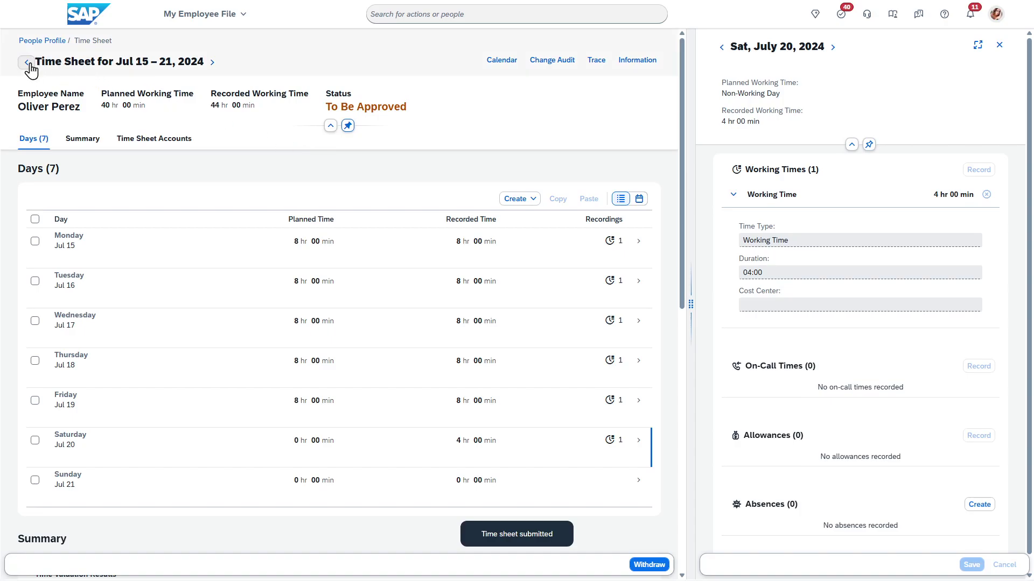
left_click(28, 63)
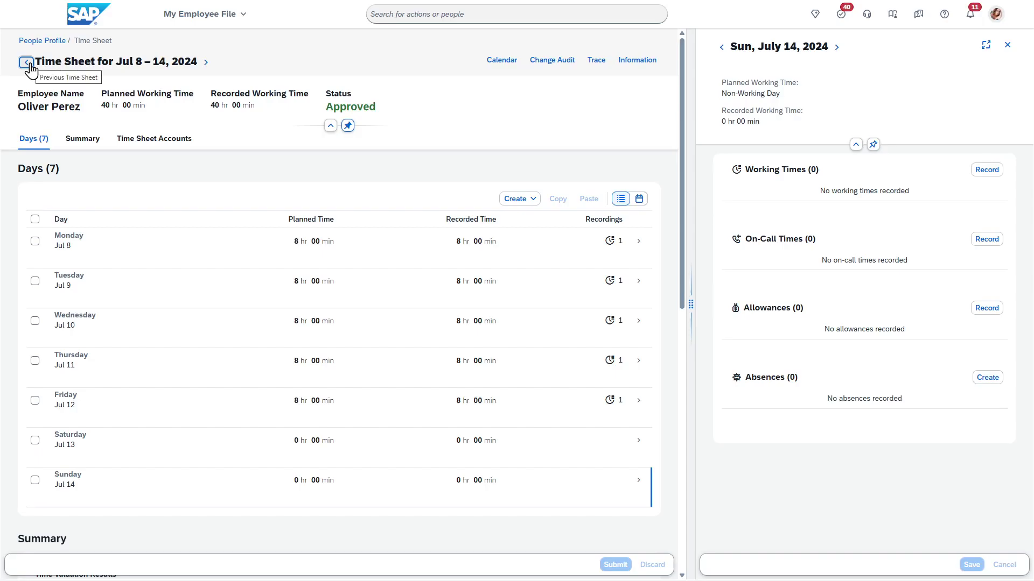
Go back to the approved Jul 1–7 sheet and close Jul 5's over-10-hours warning.
left_click(27, 63)
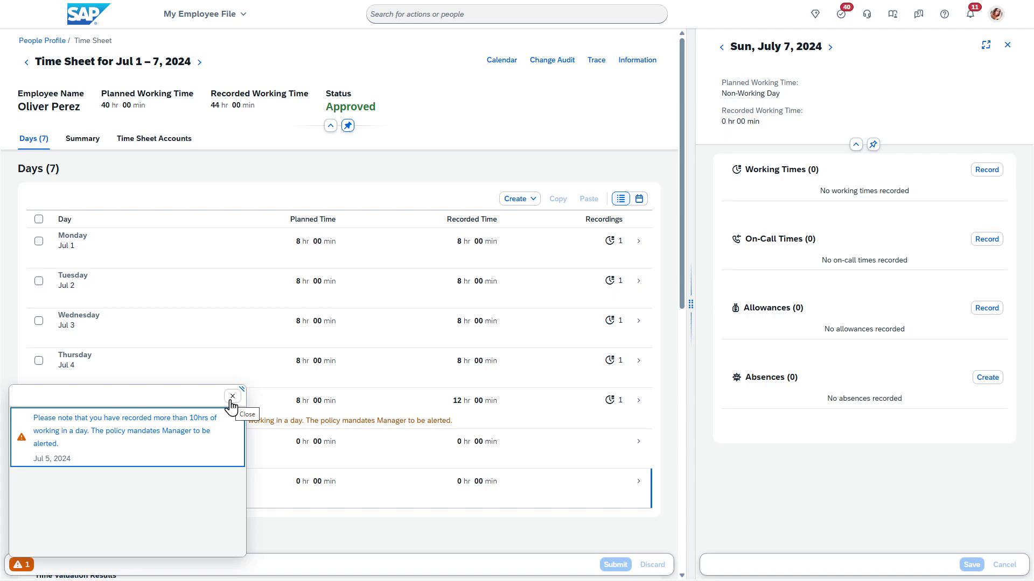
left_click(232, 400)
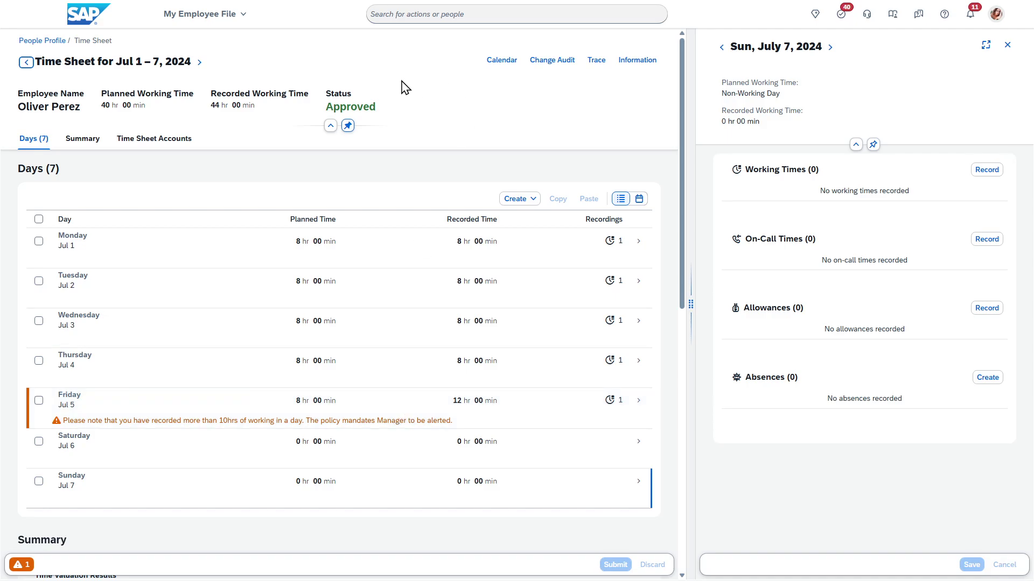
Jump via the calendar to Jul 15–21, then advance to the Jul 22–28 time sheet.
left_click(506, 62)
left_click(458, 357)
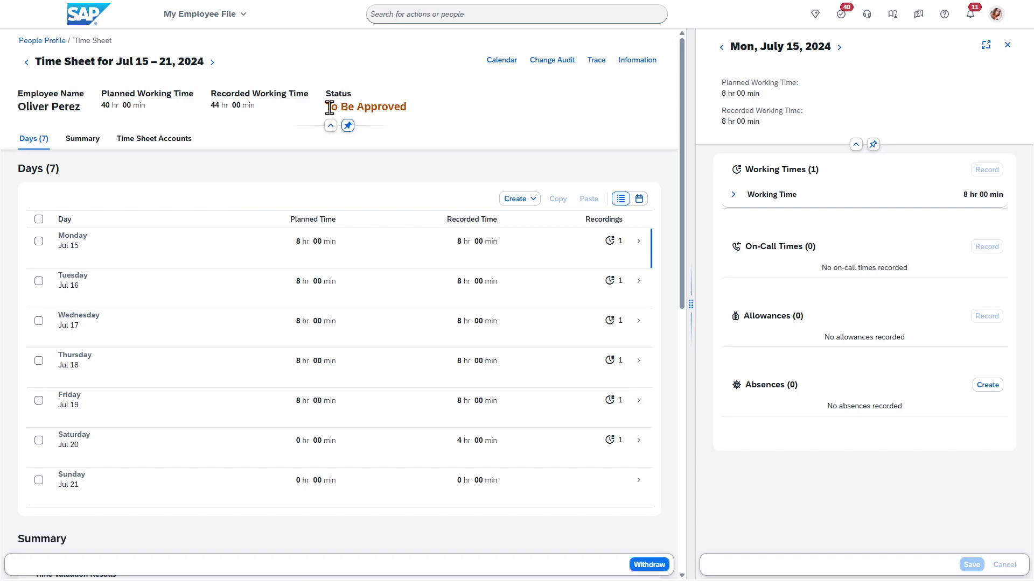
left_click_drag(329, 107, 395, 108)
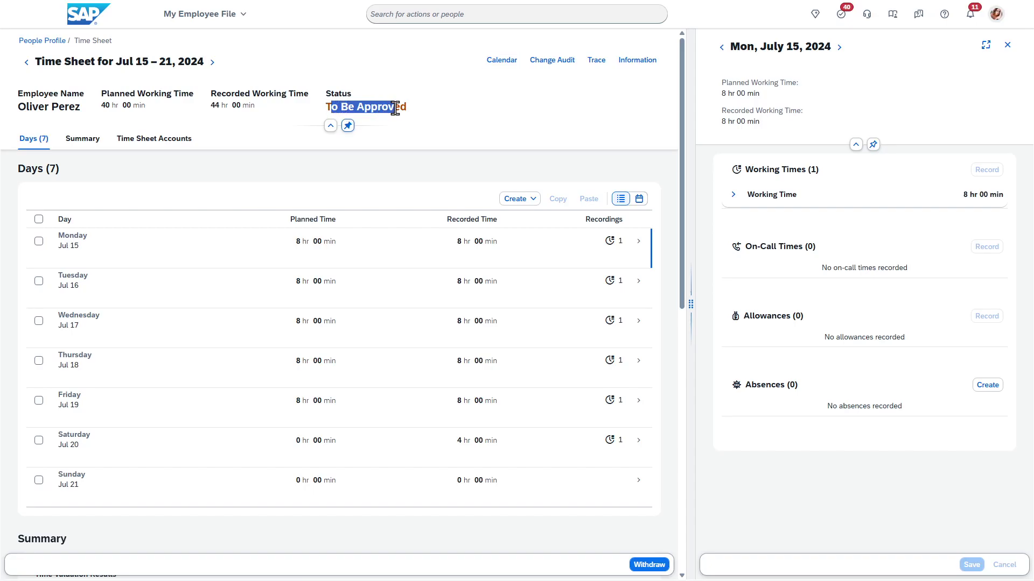
left_click(395, 108)
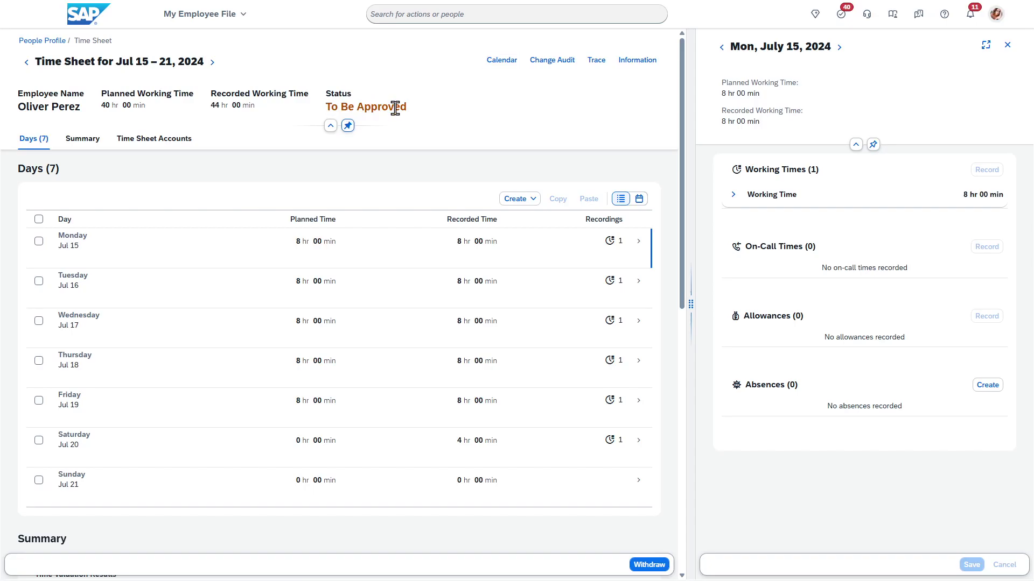
left_click(211, 63)
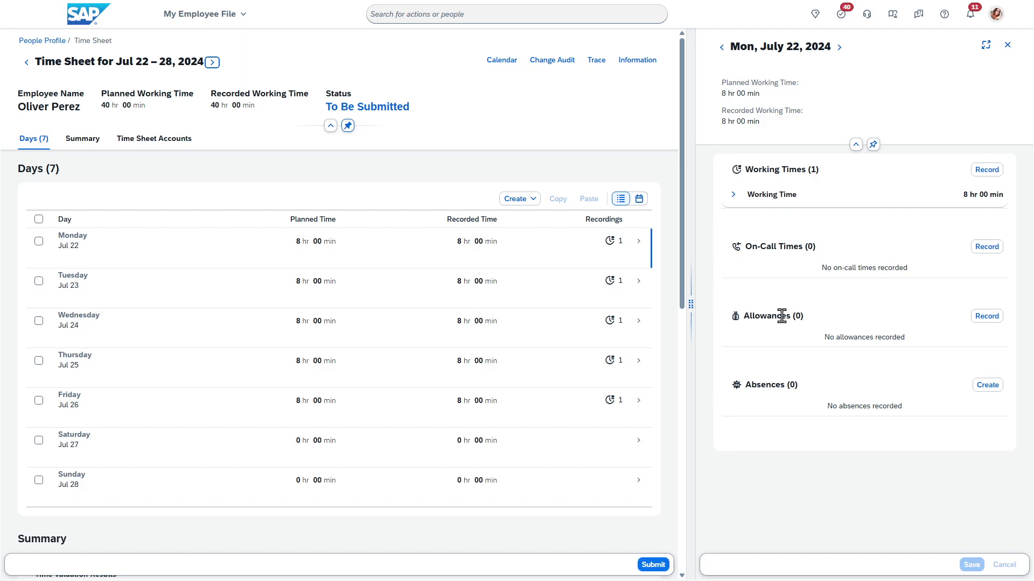
Inspect Monday Jul 22's Working Time entry: 08:00 duration, no cost center.
left_click_drag(756, 315, 792, 317)
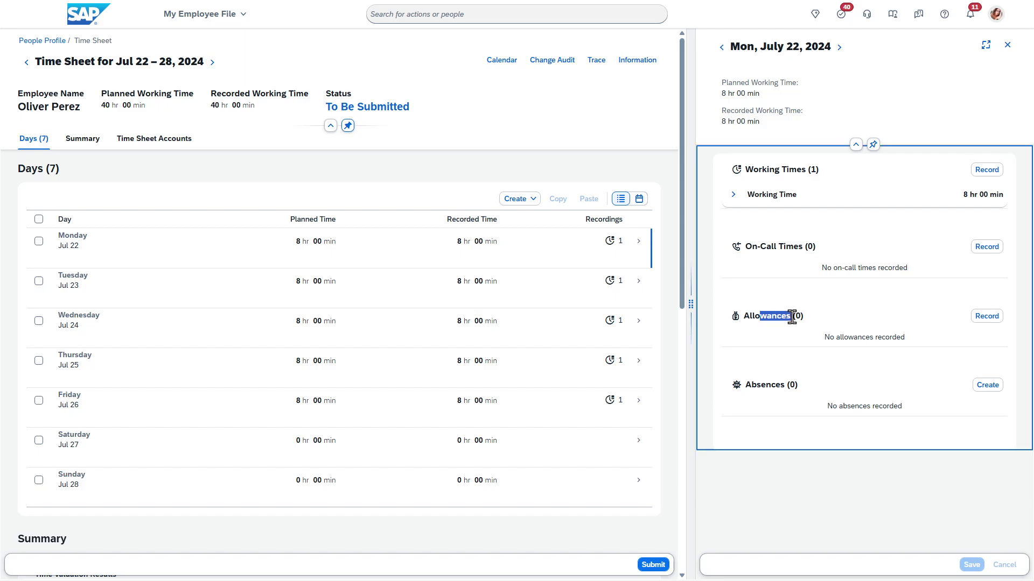
left_click(792, 316)
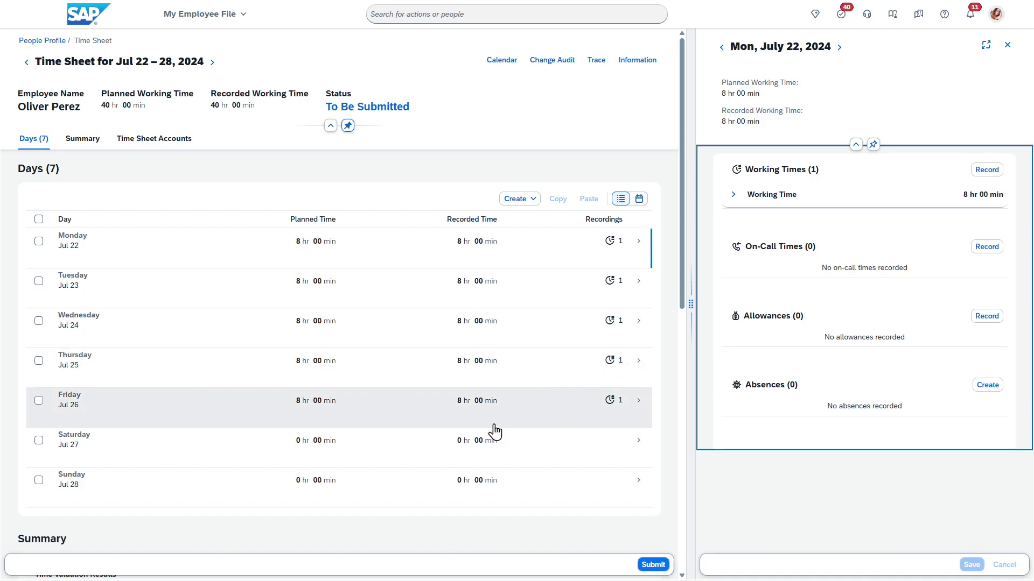
left_click(412, 261)
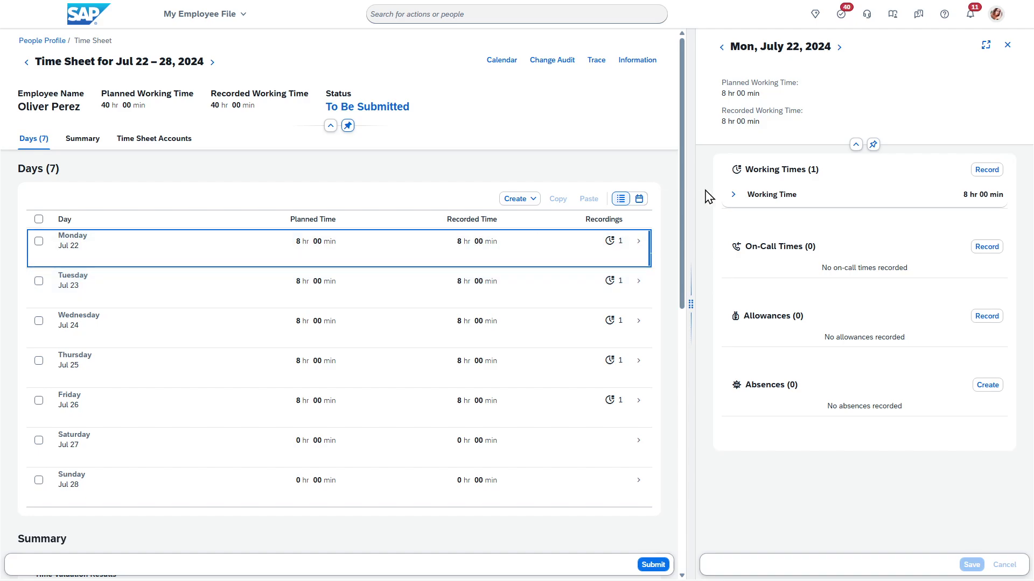
left_click(733, 195)
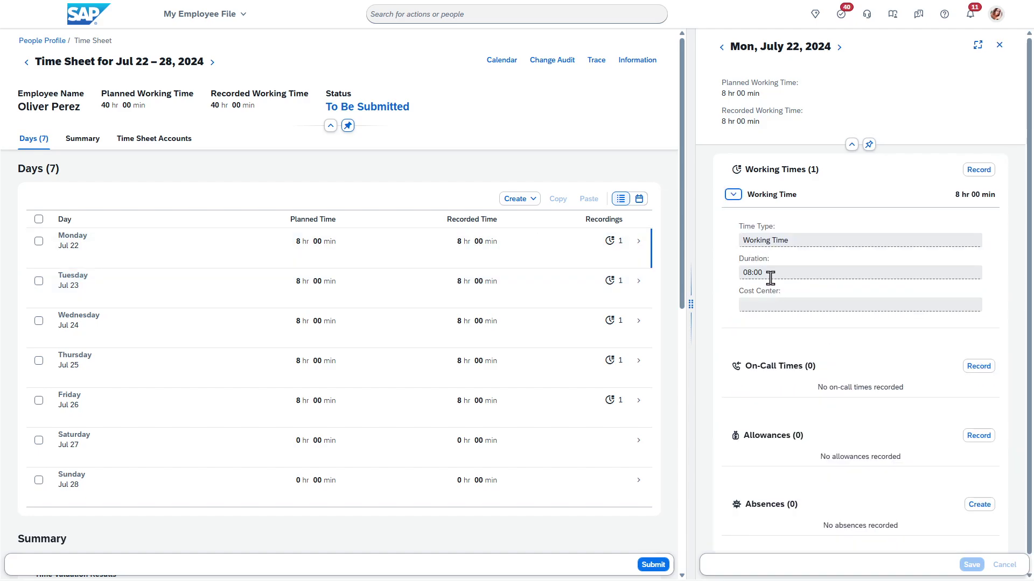
left_click(770, 277)
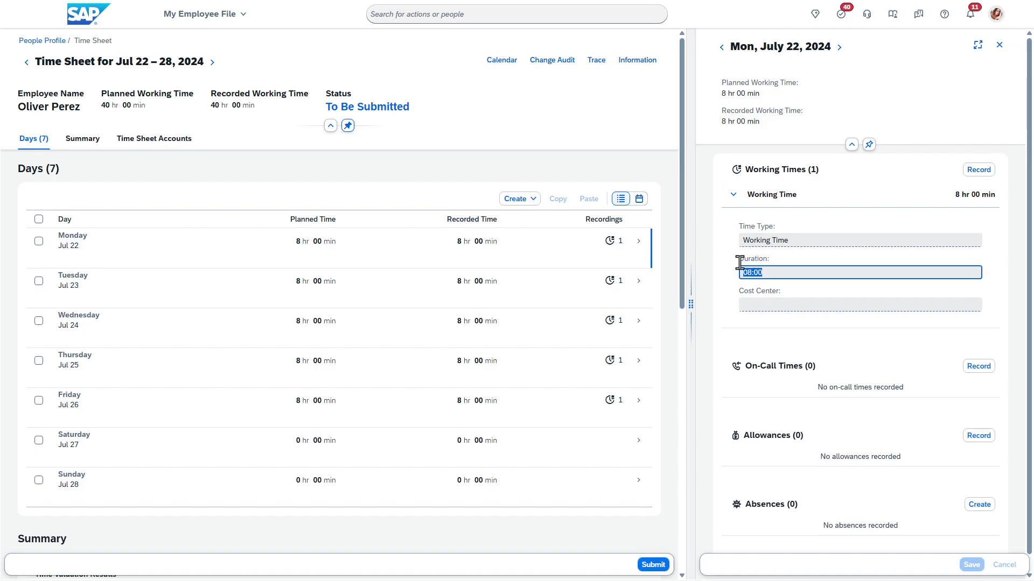
left_click_drag(740, 262, 782, 260)
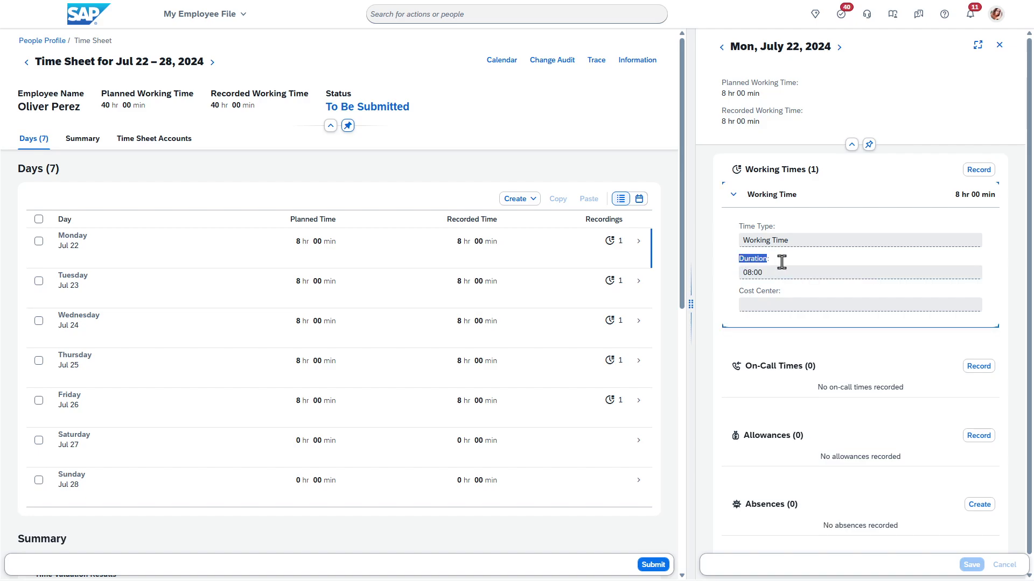
left_click(782, 260)
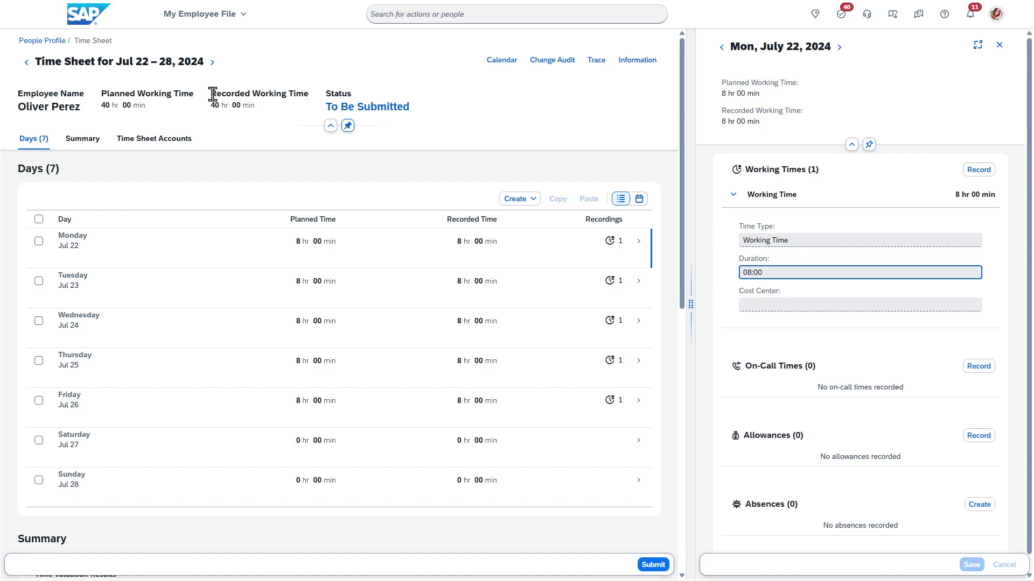
left_click_drag(213, 94, 219, 94)
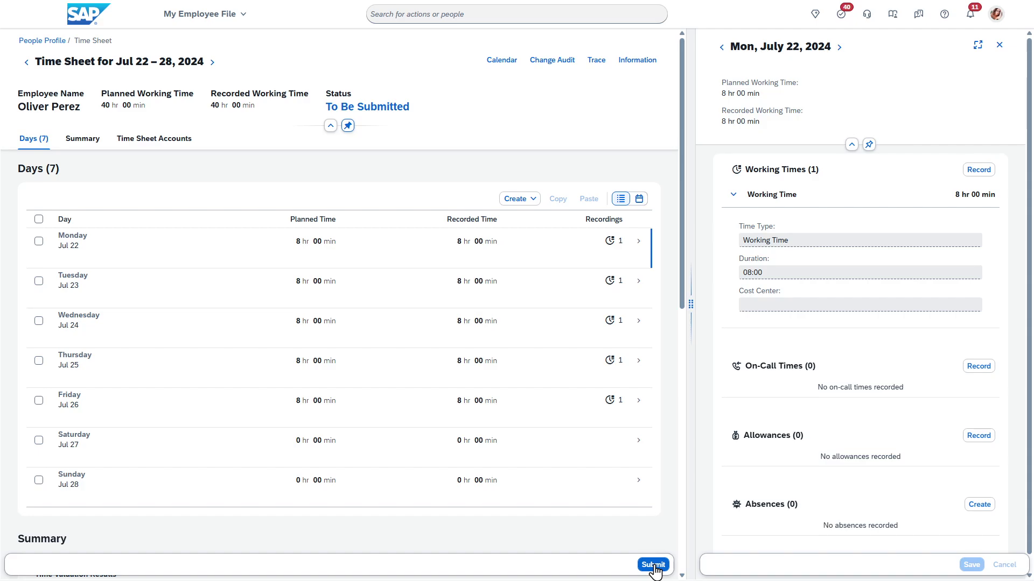
Submit the Jul 22–28, 2024 time sheet and confirm it so the status reads To Be Approved.
left_click(653, 564)
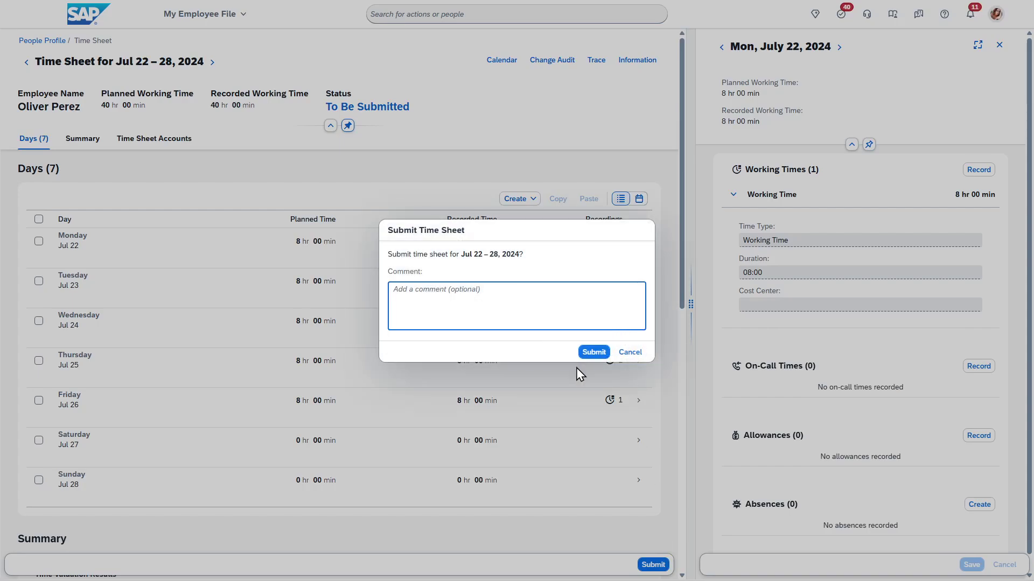
left_click(593, 354)
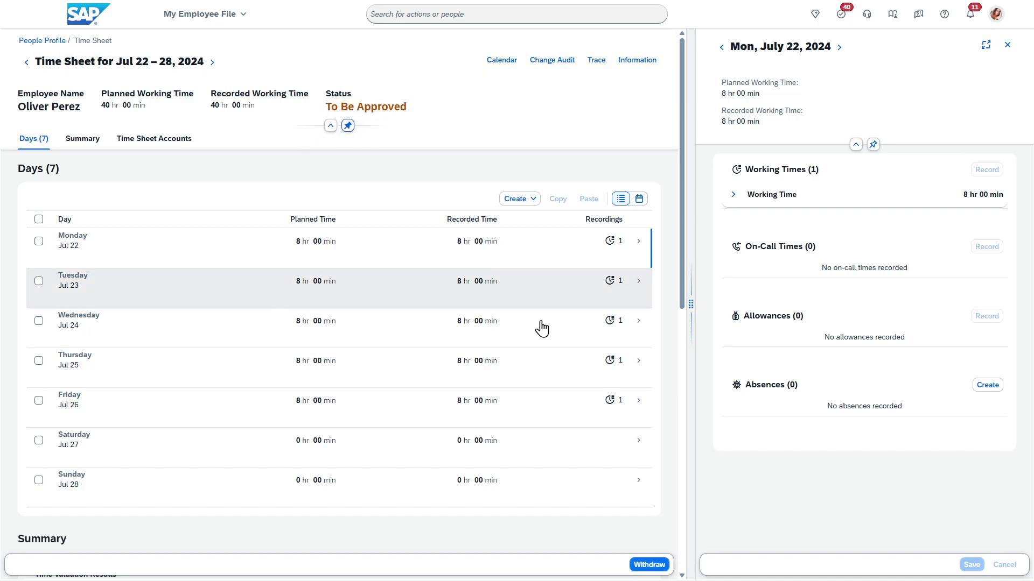
Show the time sheet as a month calendar and review the Jul 22 and Jul 23 recordings.
left_click(638, 200)
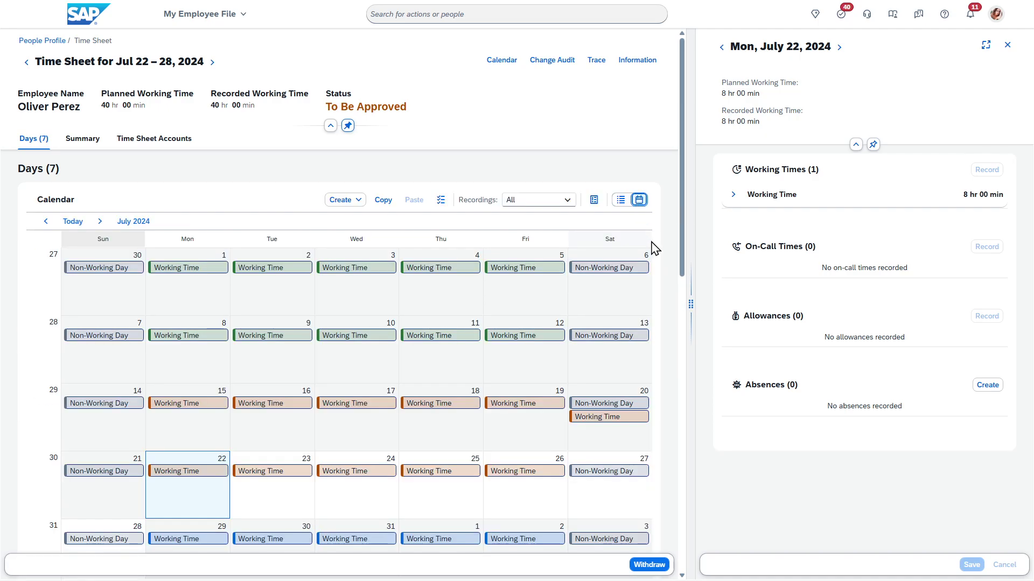
scroll(532, 404, "down", 2)
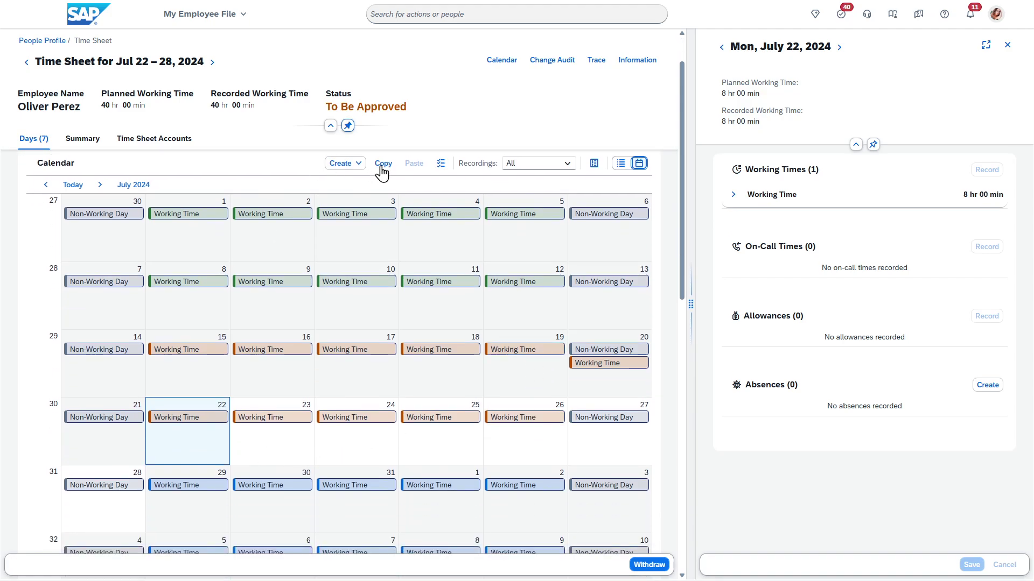
left_click(272, 443)
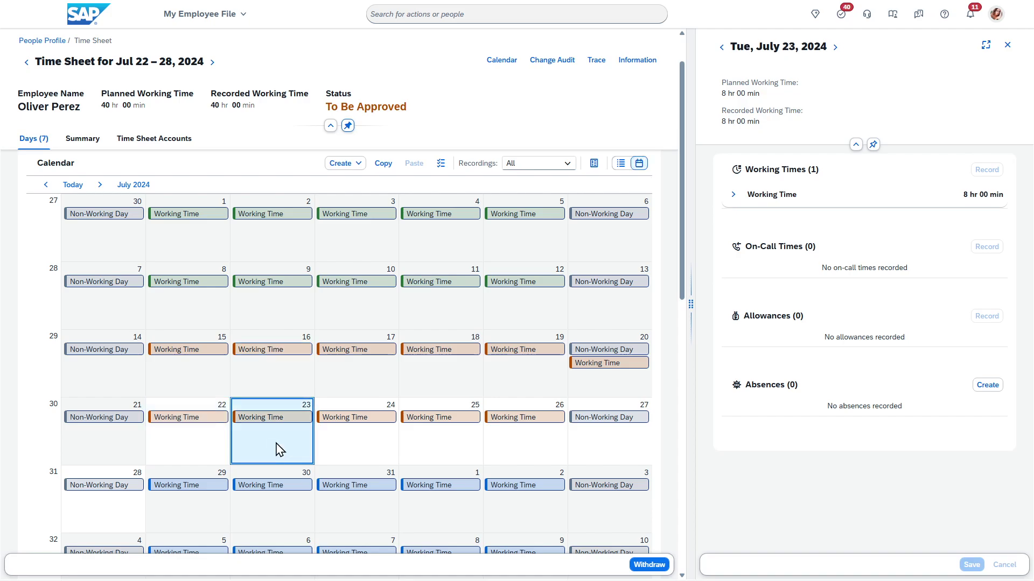
left_click(194, 440)
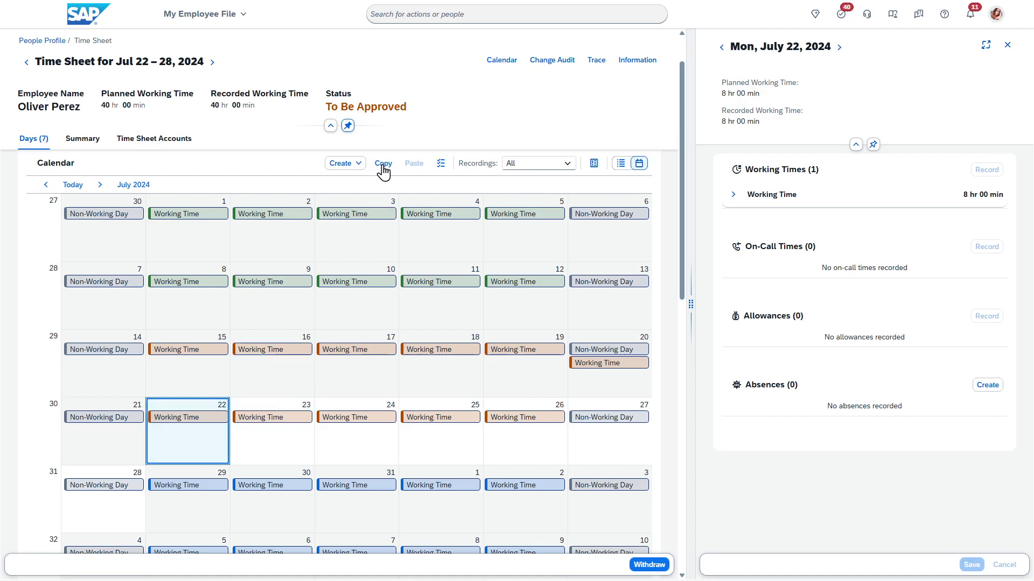
Multi-select Jul 22 through Jul 26 and copy their working-time recordings.
left_click(440, 163)
left_click(272, 455)
left_click(347, 452)
left_click(455, 452)
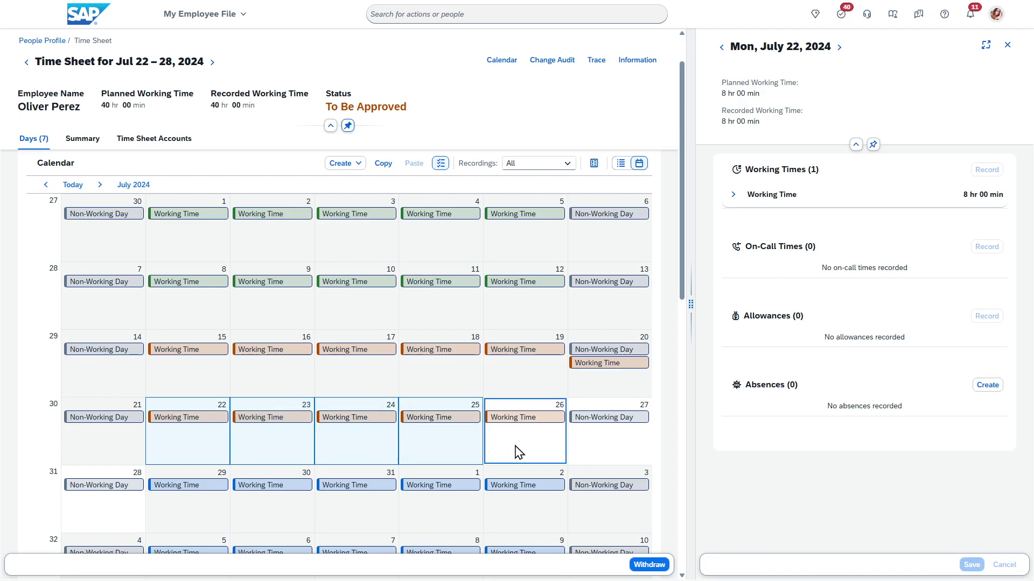
left_click(515, 452)
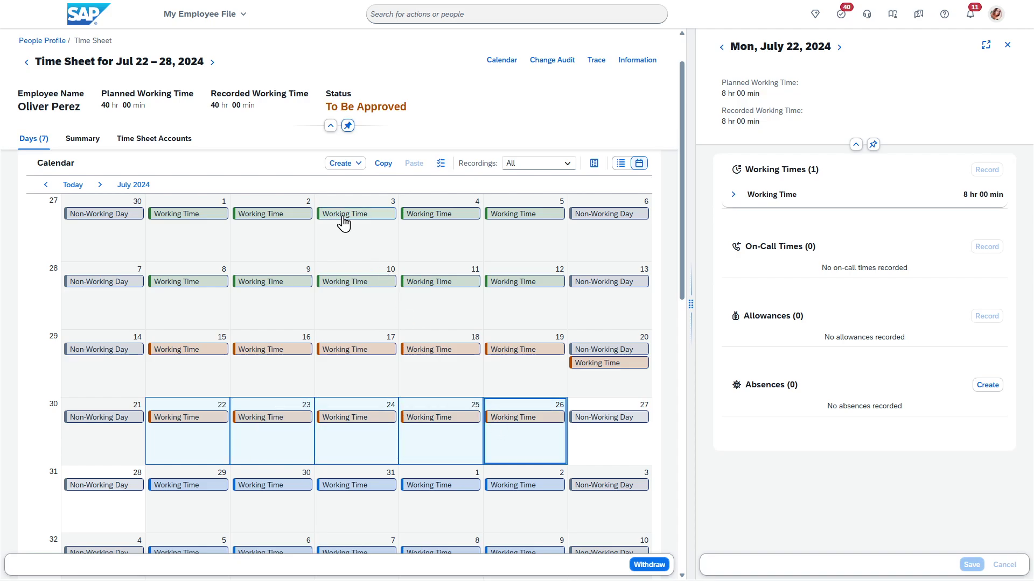
left_click(383, 164)
Paste the copied working times into Jul 29 through Aug 2, then show July again.
left_click(207, 516)
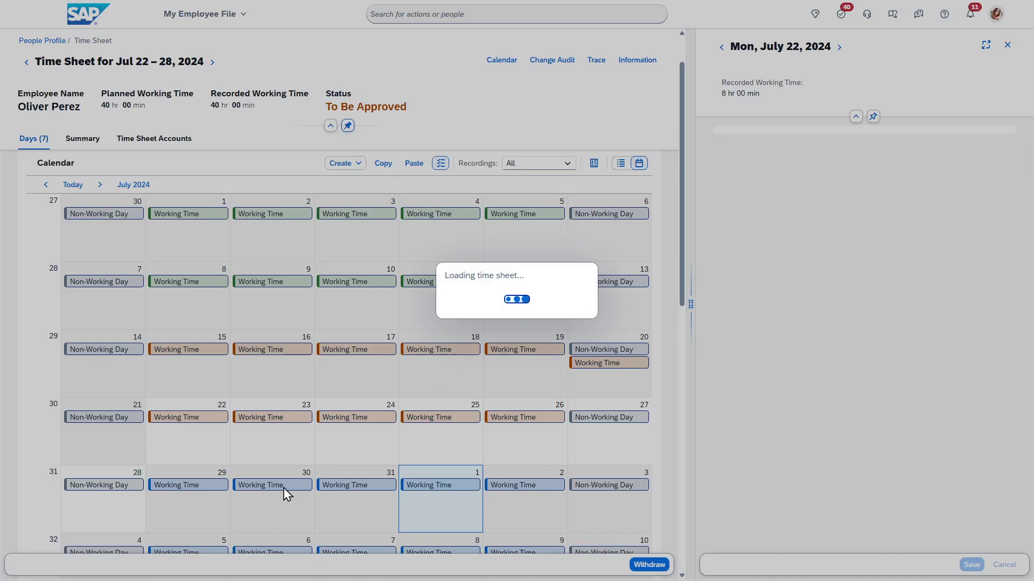
left_click_drag(193, 518, 518, 470)
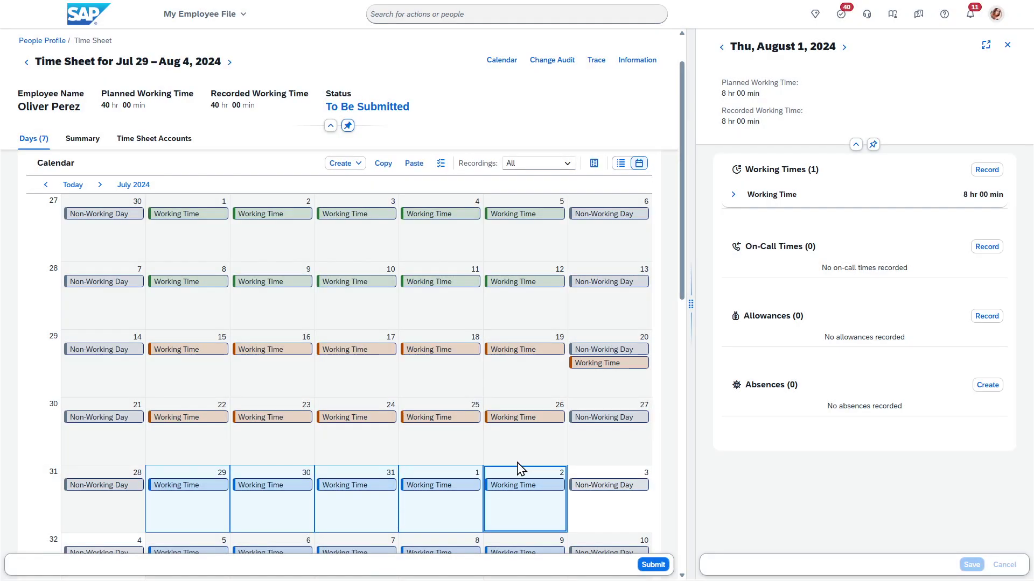
left_click(415, 163)
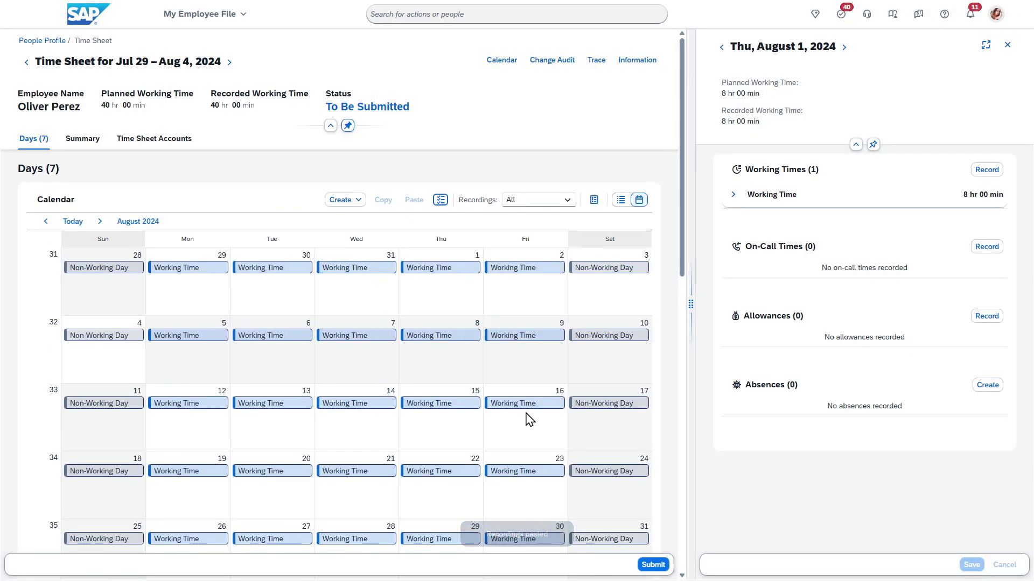
left_click(46, 221)
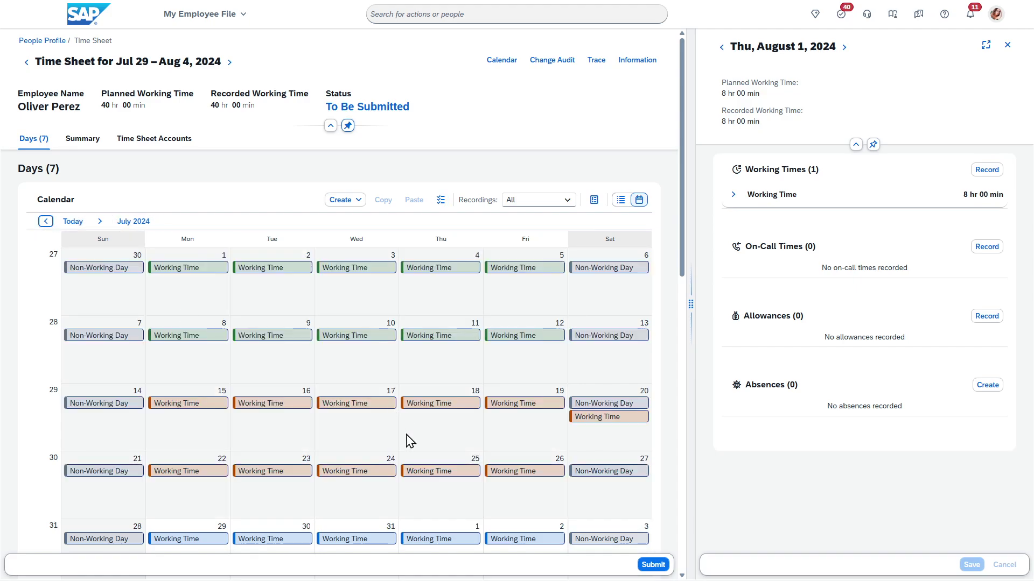